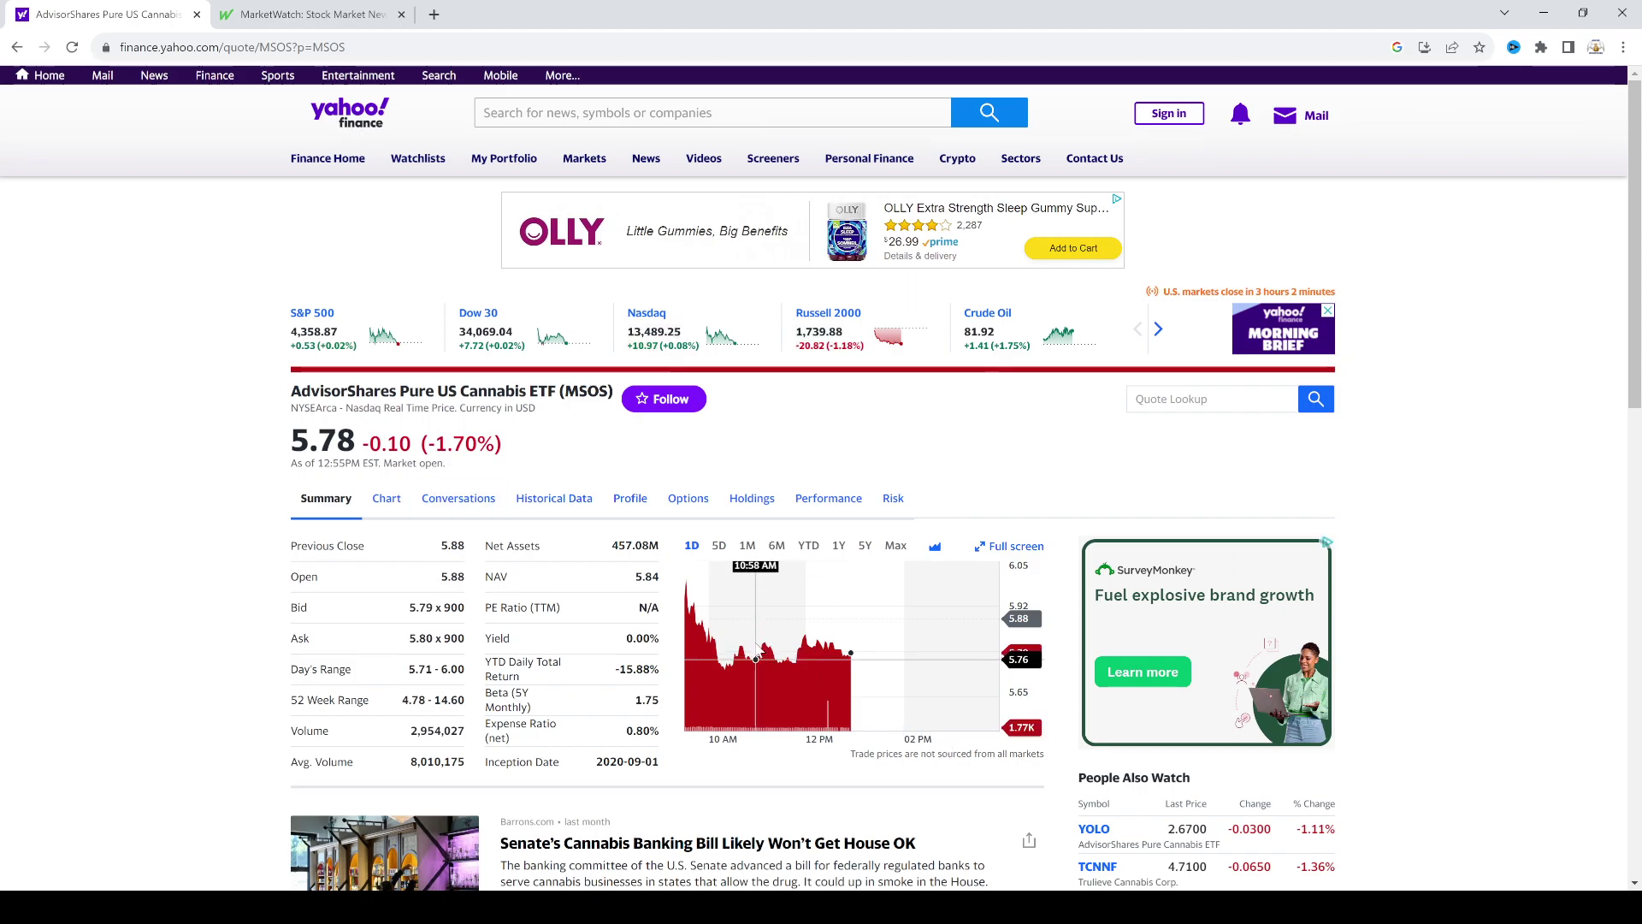
scroll(571, 652, down, 3)
scroll(571, 653, up, 3)
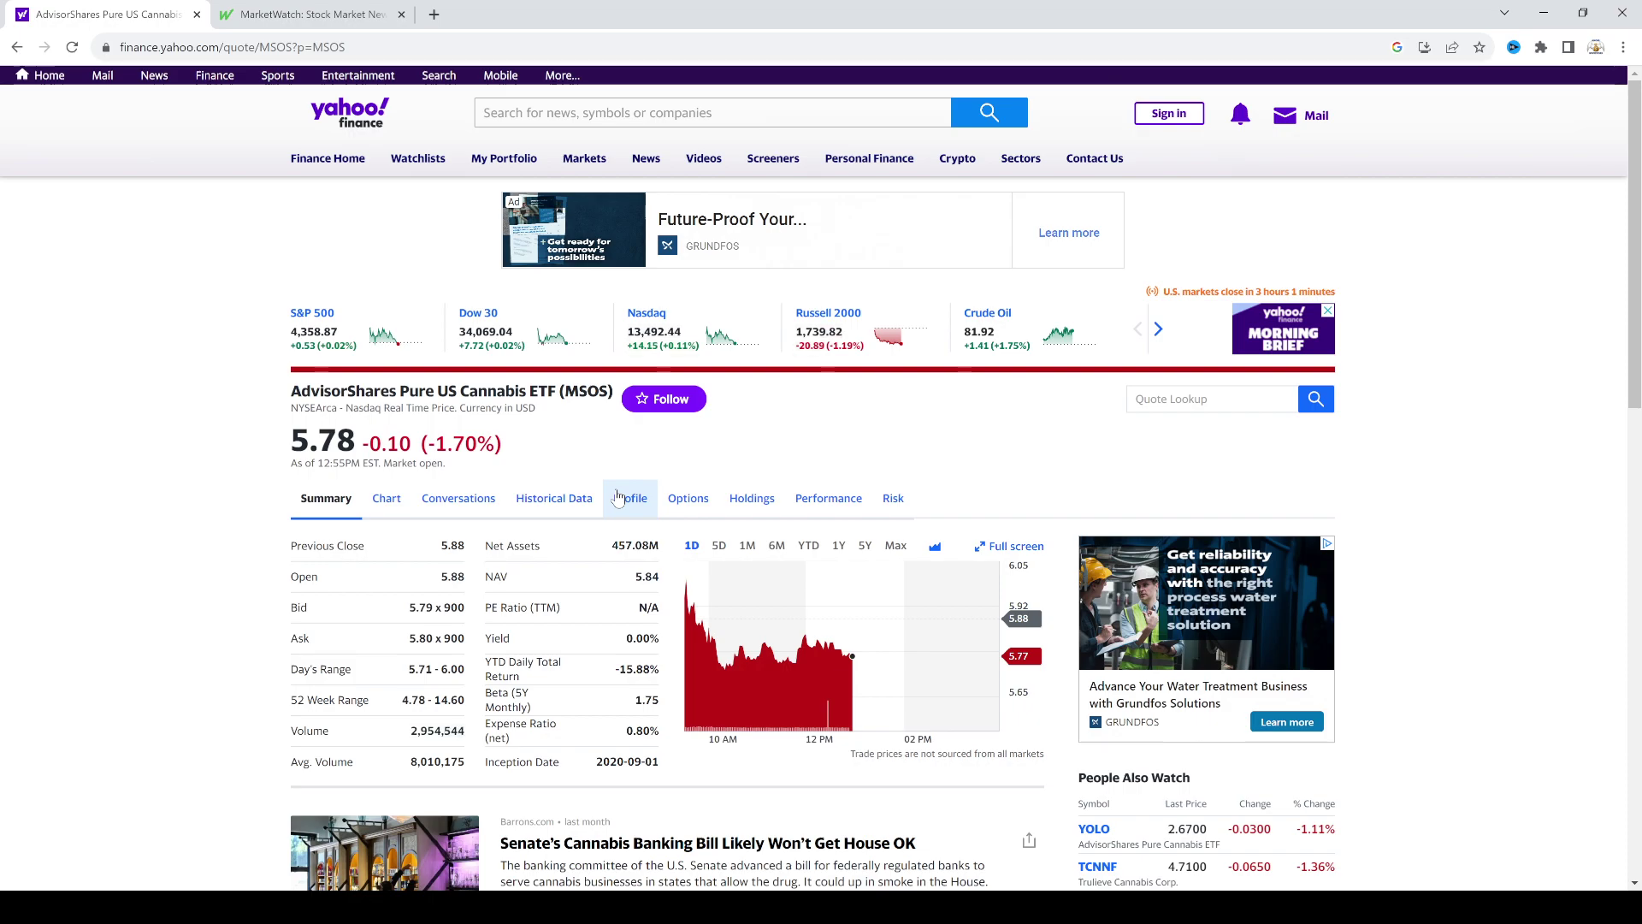
scroll(619, 500, down, 3)
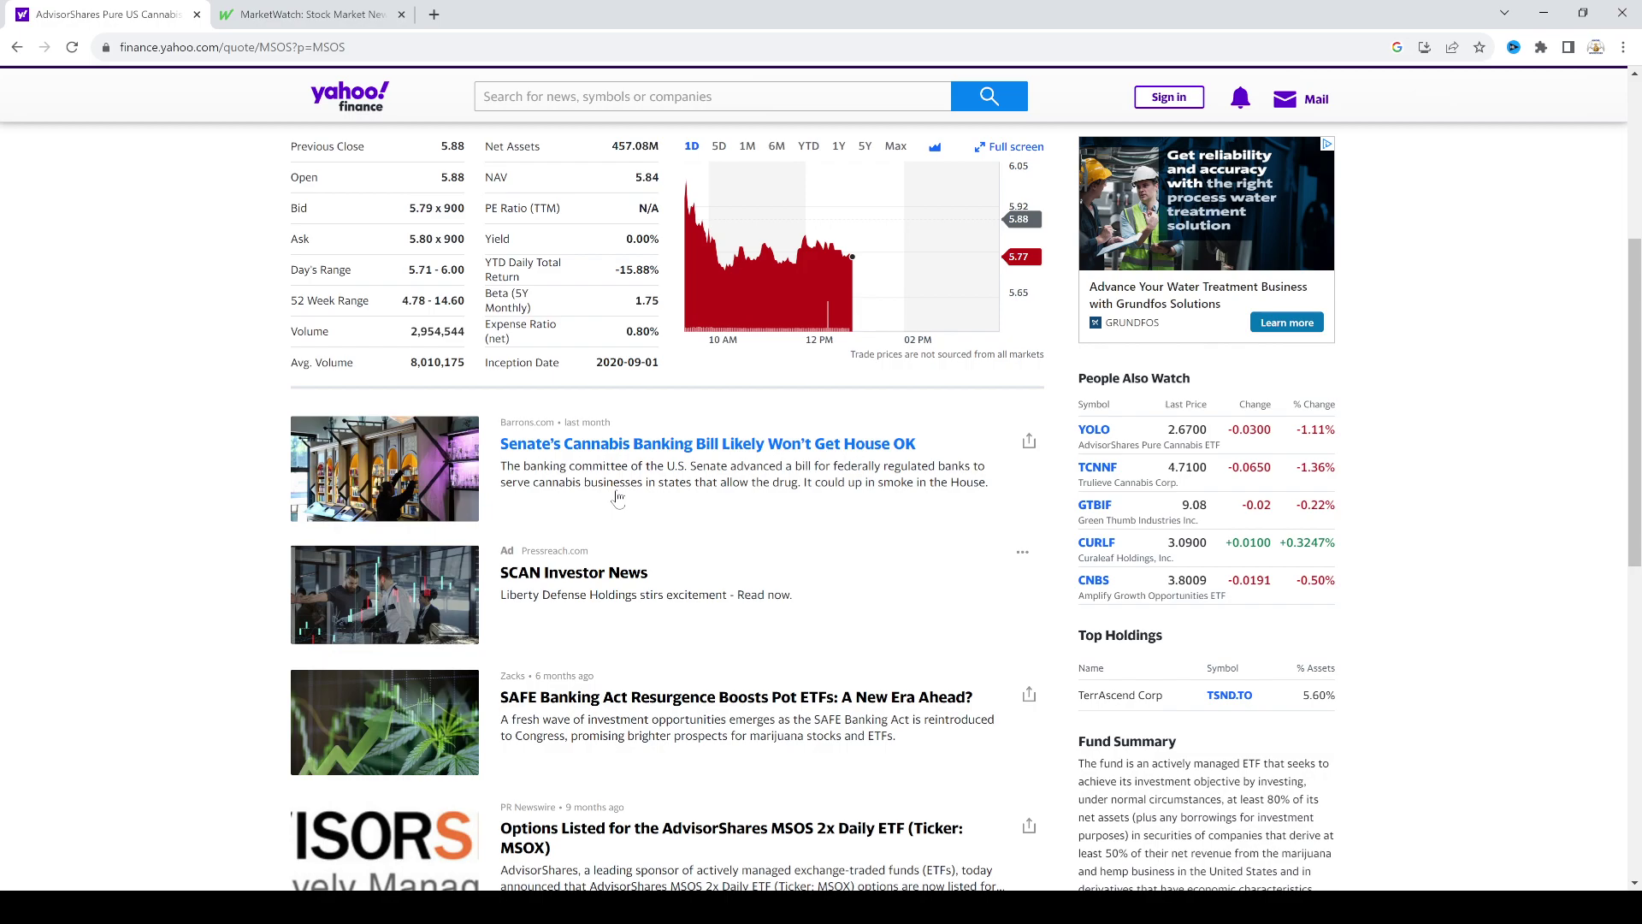
scroll(619, 500, up, 3)
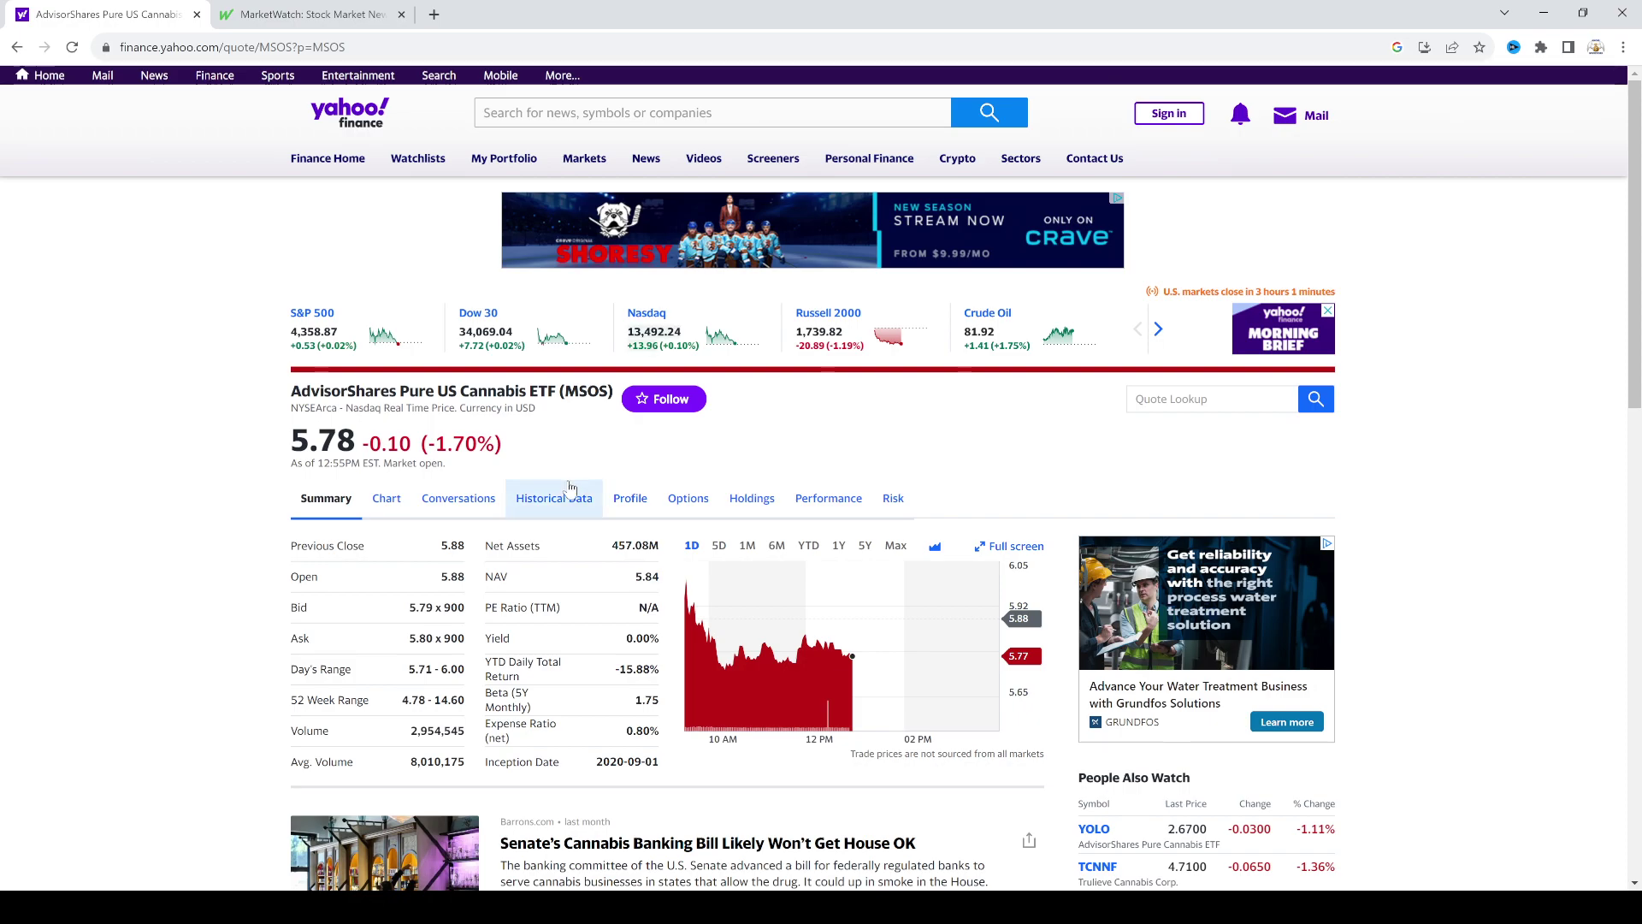
scroll(571, 487, down, 3)
scroll(570, 487, up, 3)
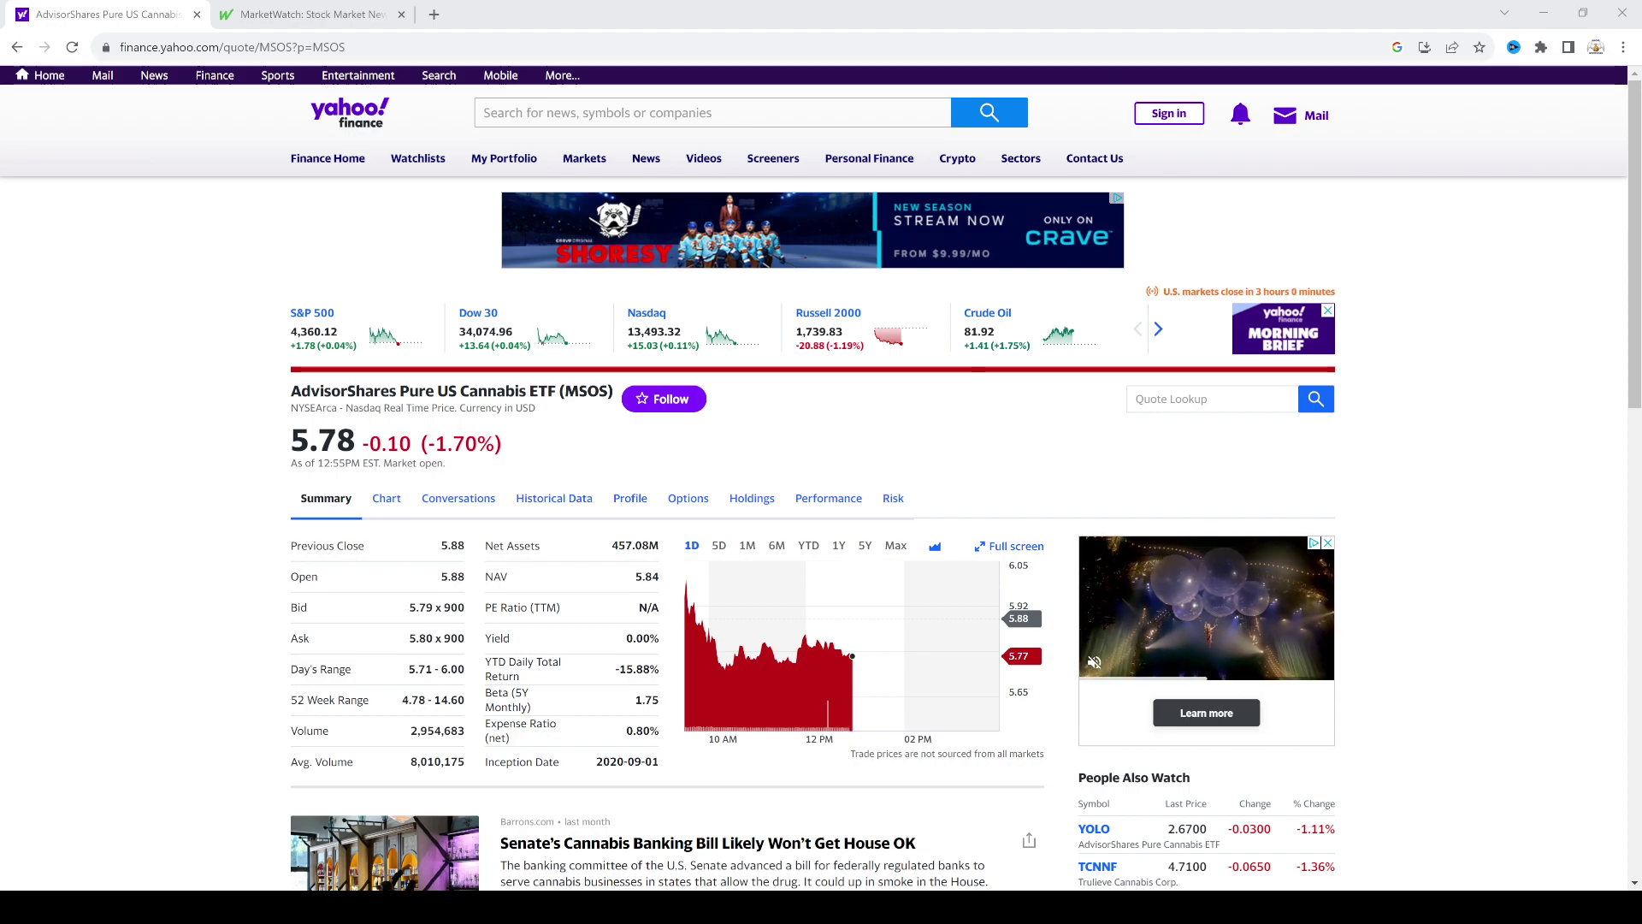
Switch to the MarketWatch tab, with the Dow at 34,072.87 and S&P 500 at 4,359.80.
click(309, 14)
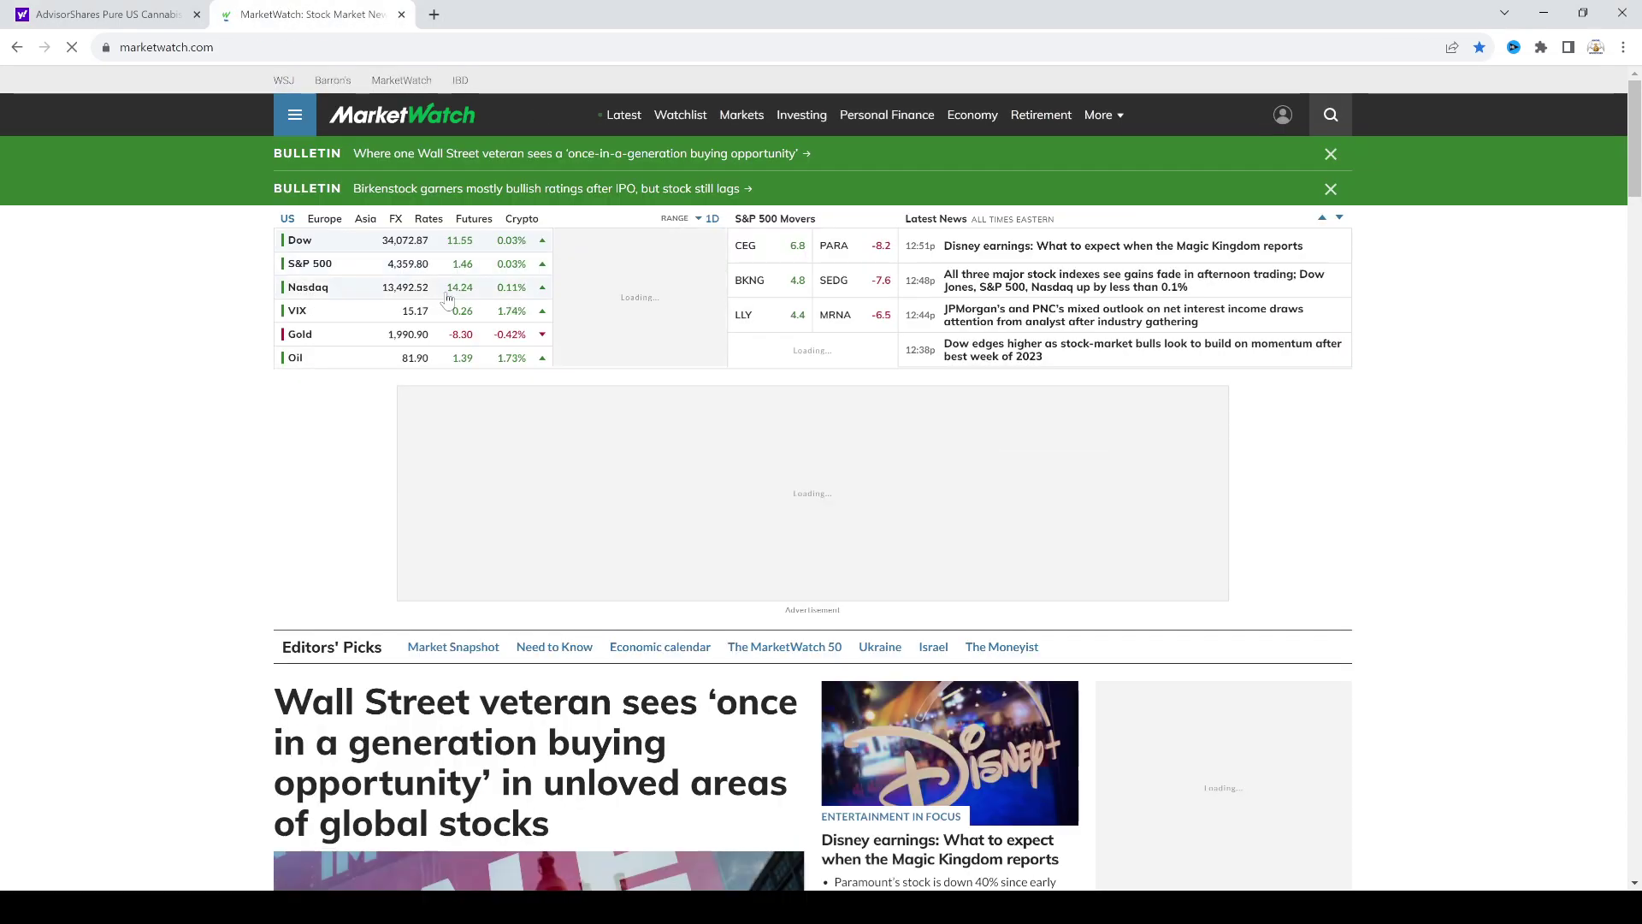